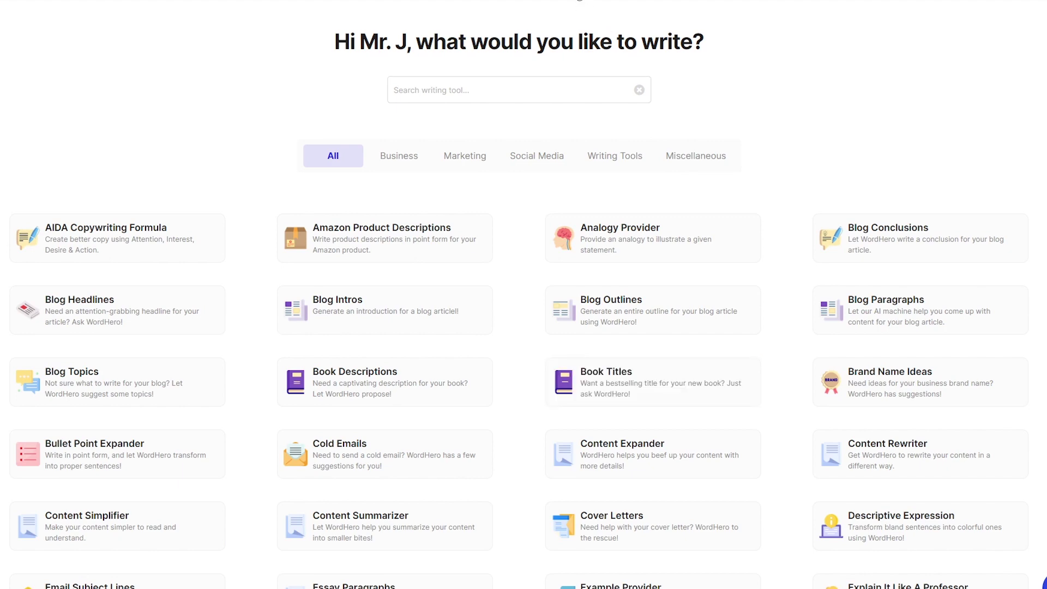
Step: Open the assistant chat and launch Wizard Mode (beta) from the greeting
left_click(598, 22)
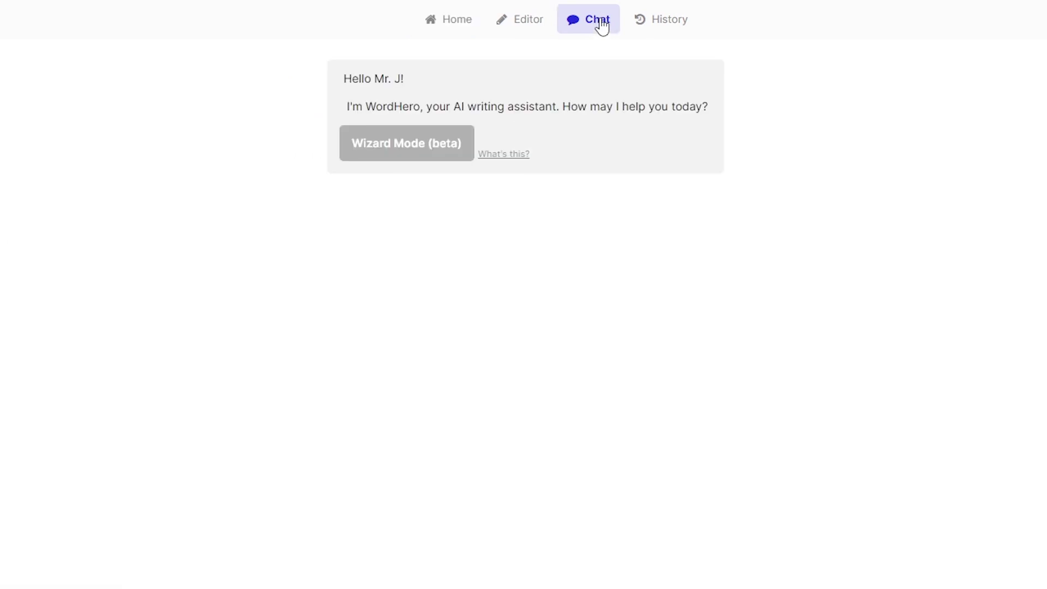
left_click(420, 146)
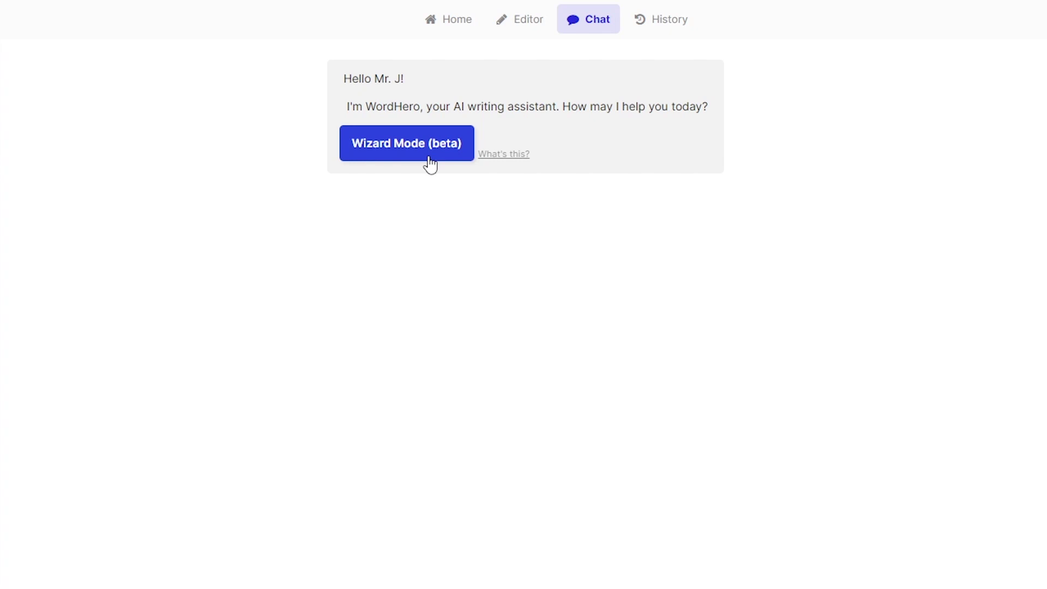
left_click(429, 158)
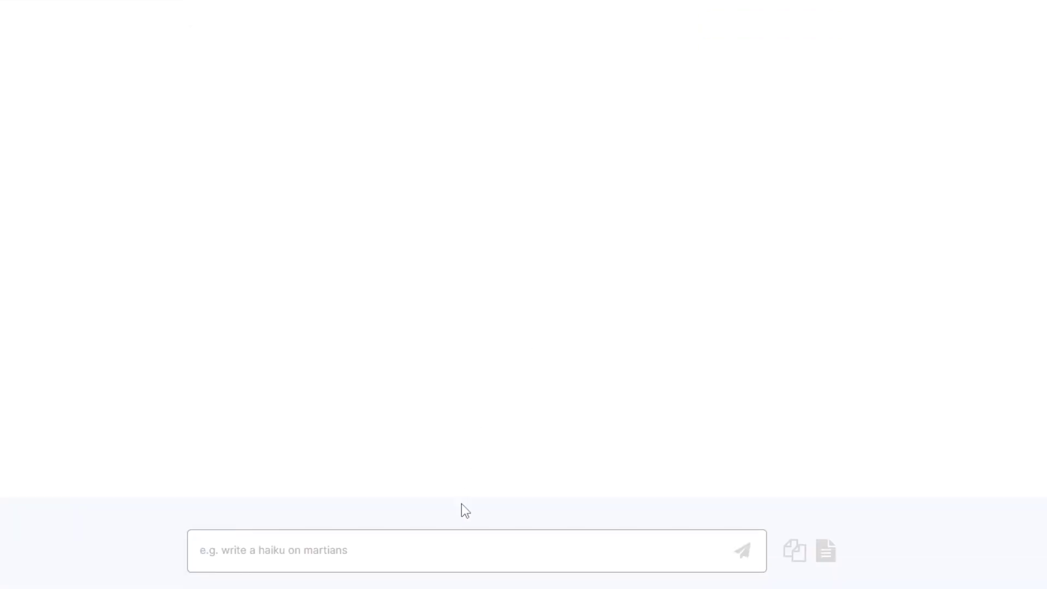
Step: Send the wizard the request 'Write an ad'
left_click(451, 545)
type("Write an ad")
key("Return")
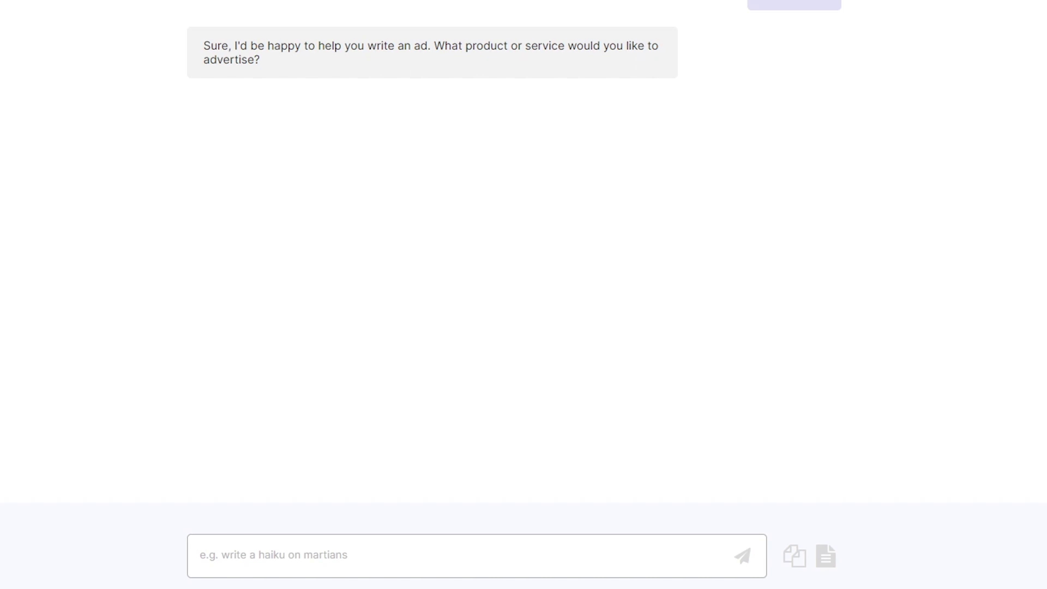
Step: Answer with 'Speedz, an ebike company' and its selling point 'it charges while you ride it'
left_click(604, 544)
type("Speedz, an ebike company")
key("Return")
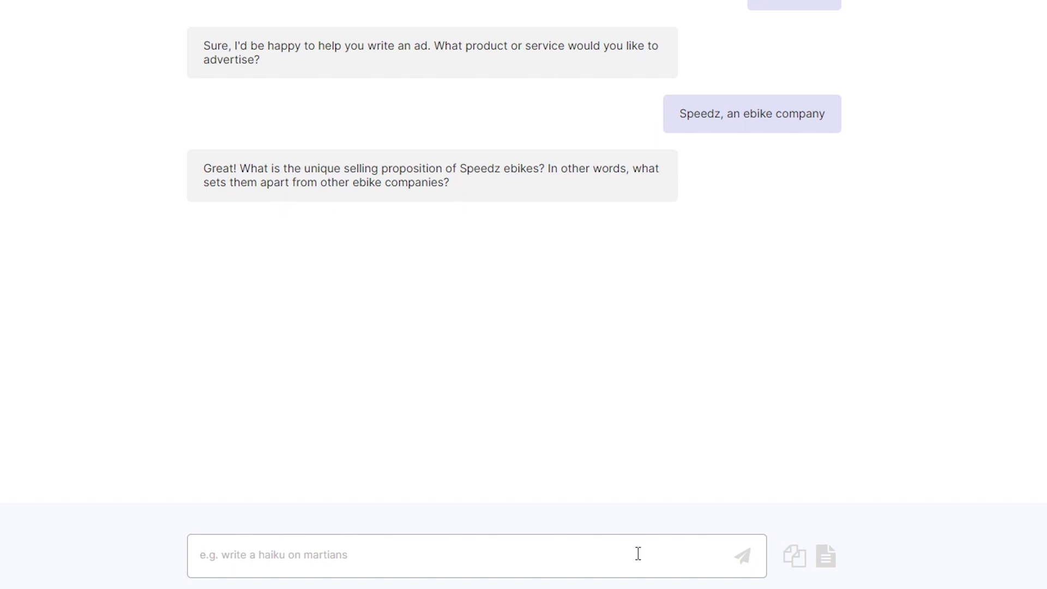
type("it charges while you ride it")
key("Return")
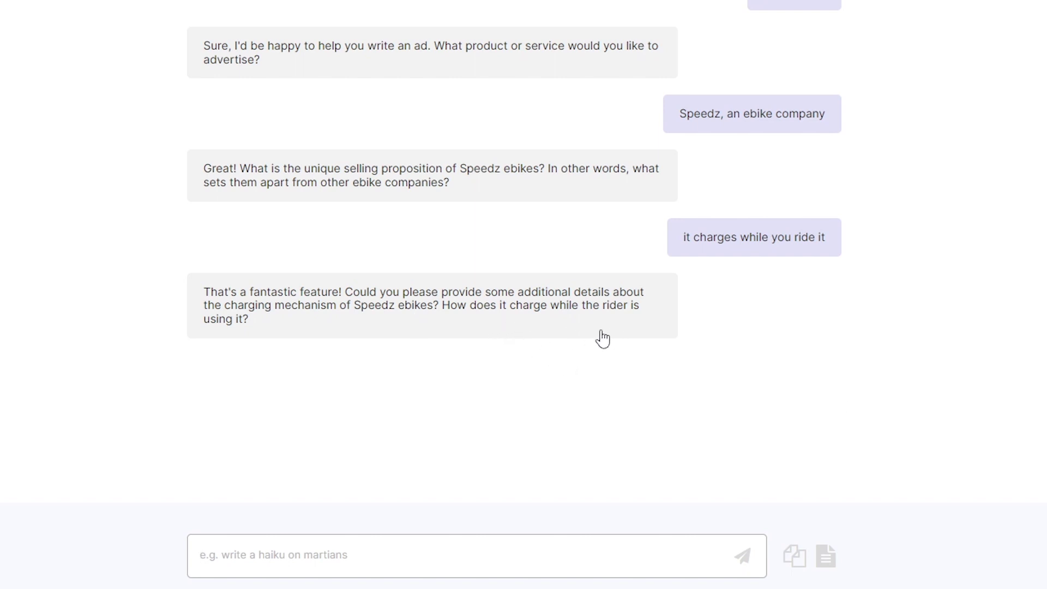
Step: Explain wheel-rotation charging, confirm regenerative braking, and list cheap, durable, eco-friendly features
left_click(507, 565)
type("it uses the energy from the rotation of the wheel")
key("Return")
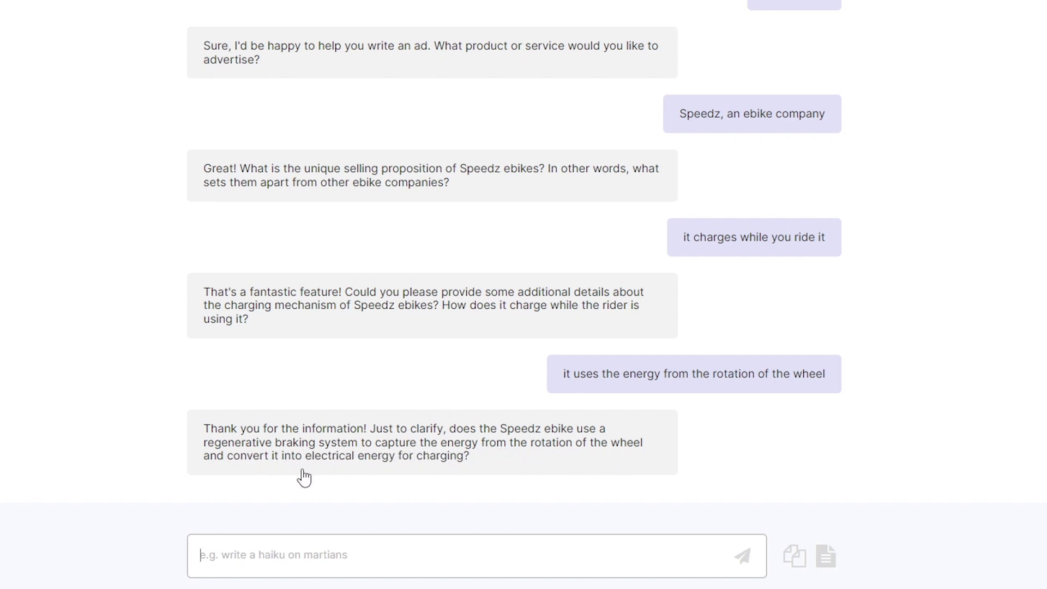
type("yes")
key("Return")
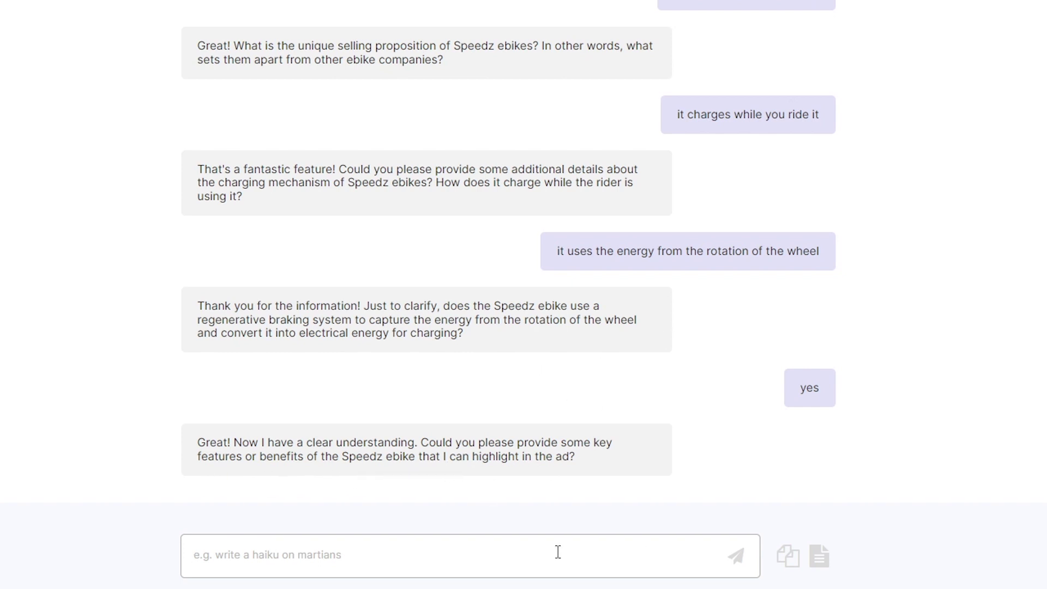
type("cheap, durable, ")
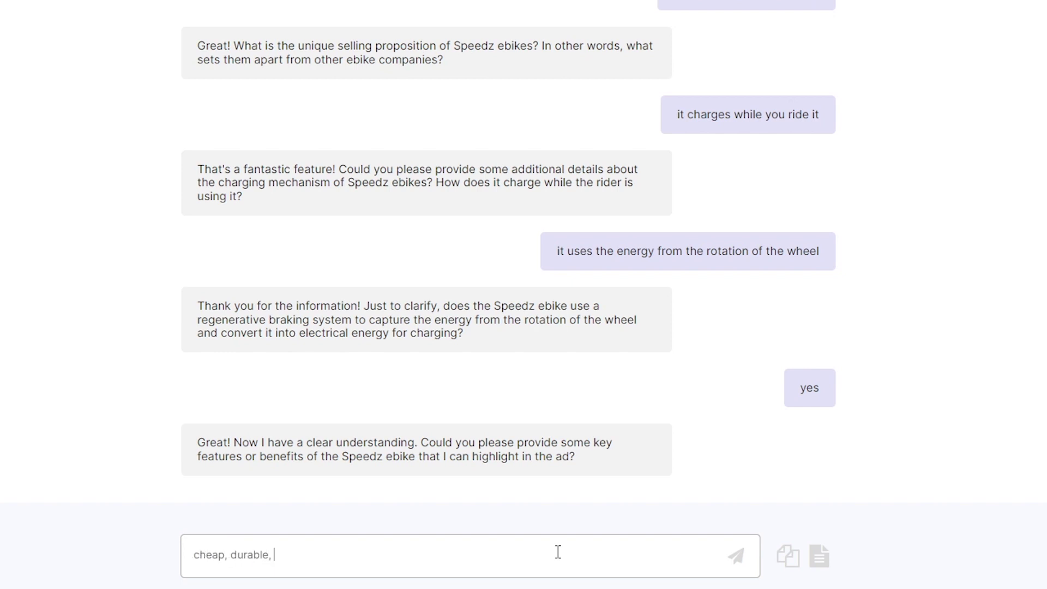
type("eco")
type("-friendly")
key("Return")
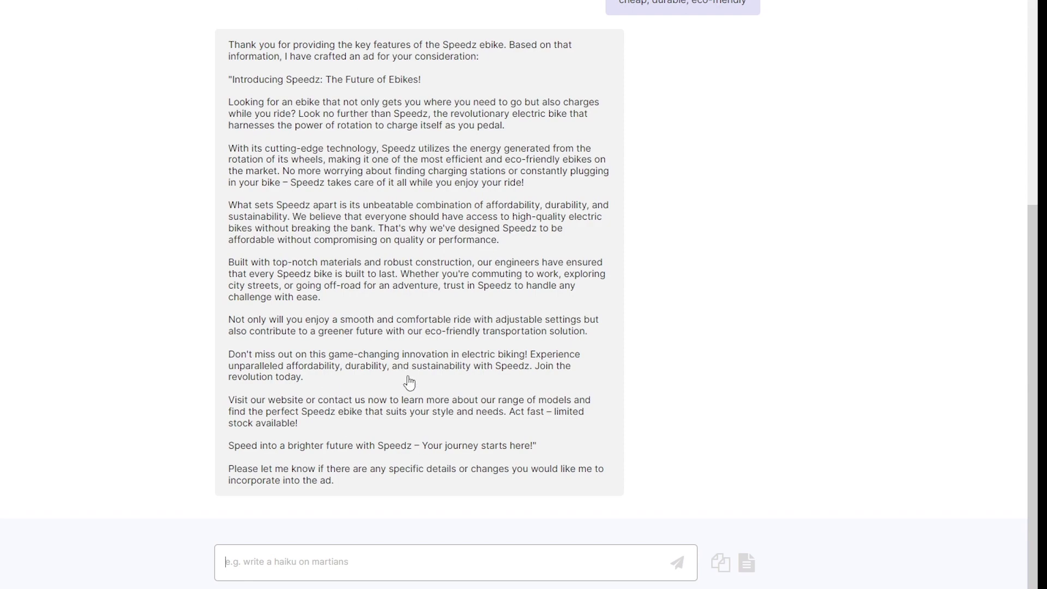
Step: Scroll through the finished Speedz ad to read it
scroll(716, 346, "up", 9)
scroll(716, 346, "up", 3)
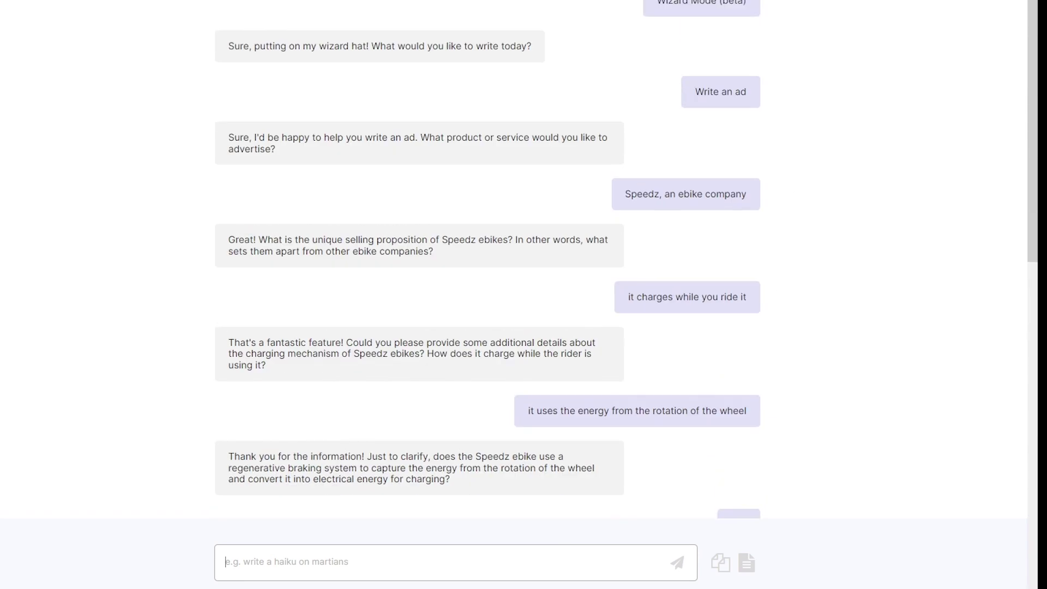
scroll(771, 299, "down", 2)
scroll(791, 316, "up", 1)
scroll(822, 346, "up", 1)
scroll(736, 273, "down", 5)
scroll(743, 299, "up", 2)
scroll(730, 332, "down", 1)
scroll(664, 366, "down", 5)
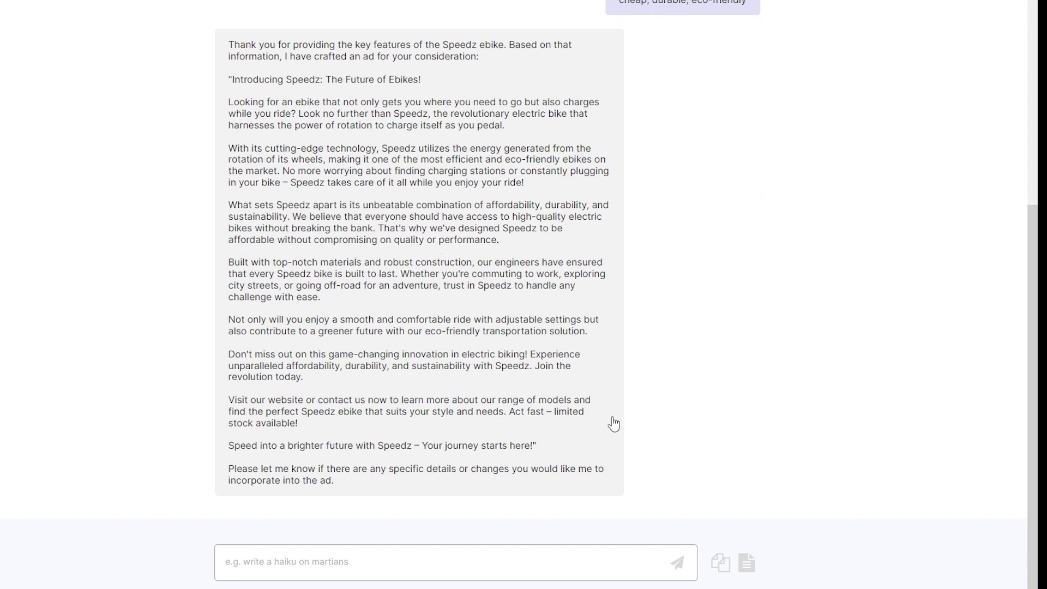
Step: Copy the reply's two introductory lines, then the phrase about charging while you ride
left_click_drag(479, 56, 229, 54)
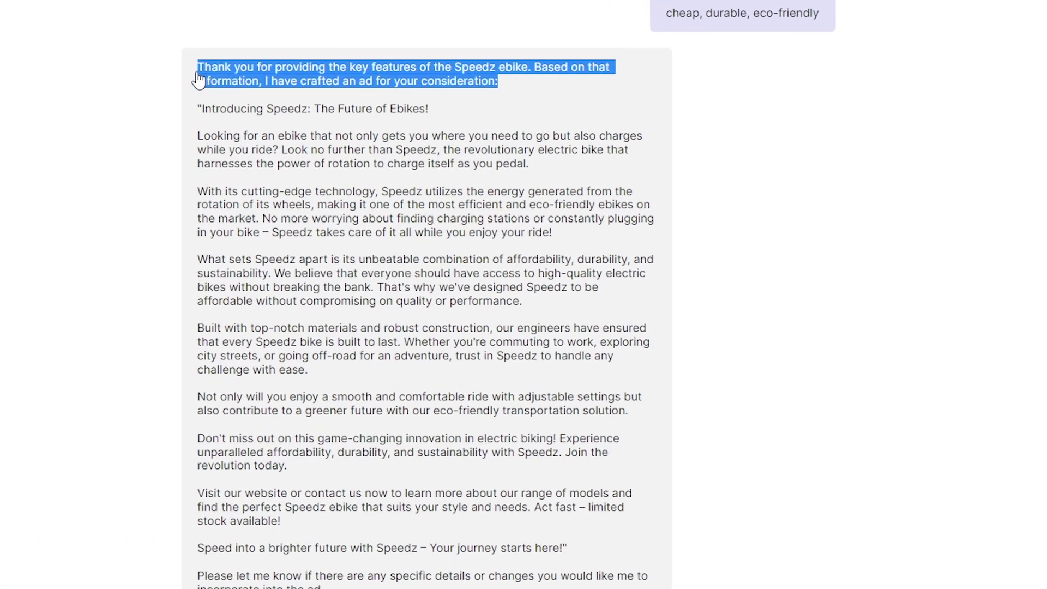
key("ctrl+c")
left_click(533, 100)
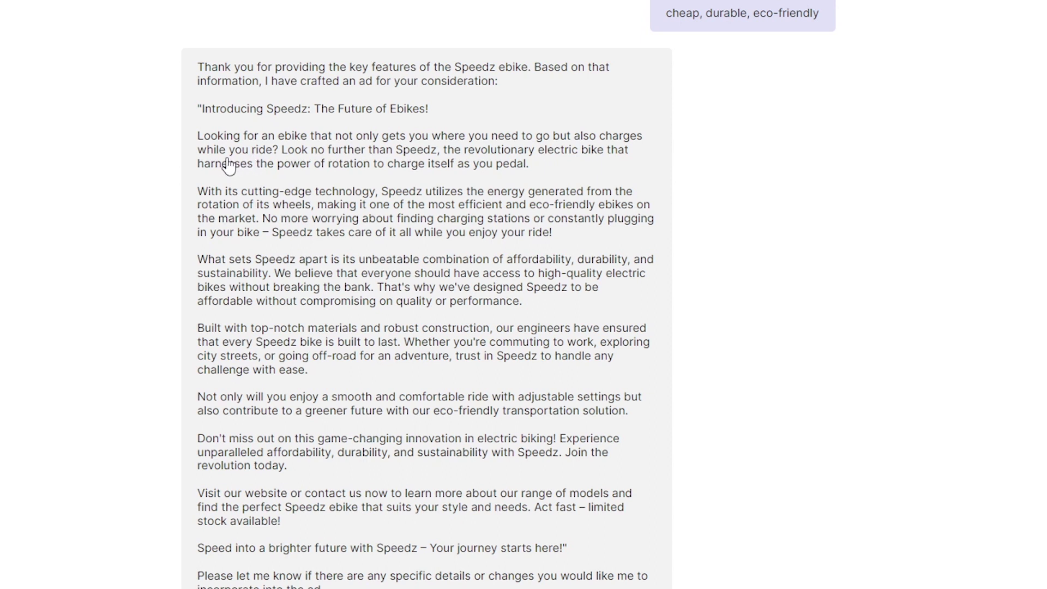
left_click_drag(277, 153, 563, 137)
left_click(423, 115)
Step: Copy the Speedz ad reply's final paragraph
scroll(720, 339, "up", 3)
scroll(706, 485, "up", 10)
scroll(737, 435, "down", 7)
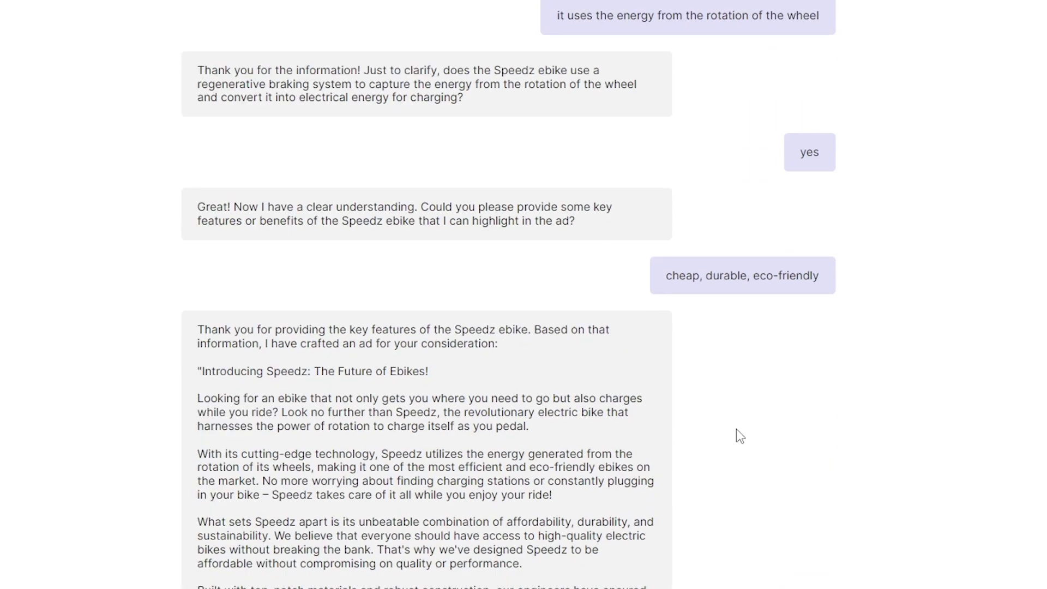
scroll(738, 435, "down", 5)
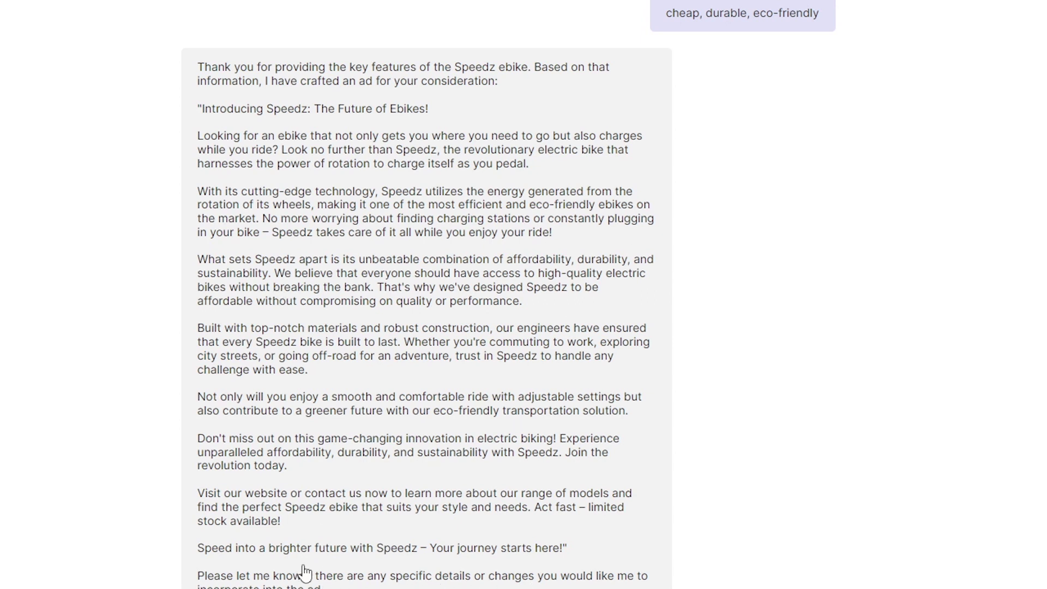
triple_click(339, 587)
left_click(431, 552)
Step: Scroll through the complete Wizard Mode ad reply to reread it
scroll(456, 252, "down", 2)
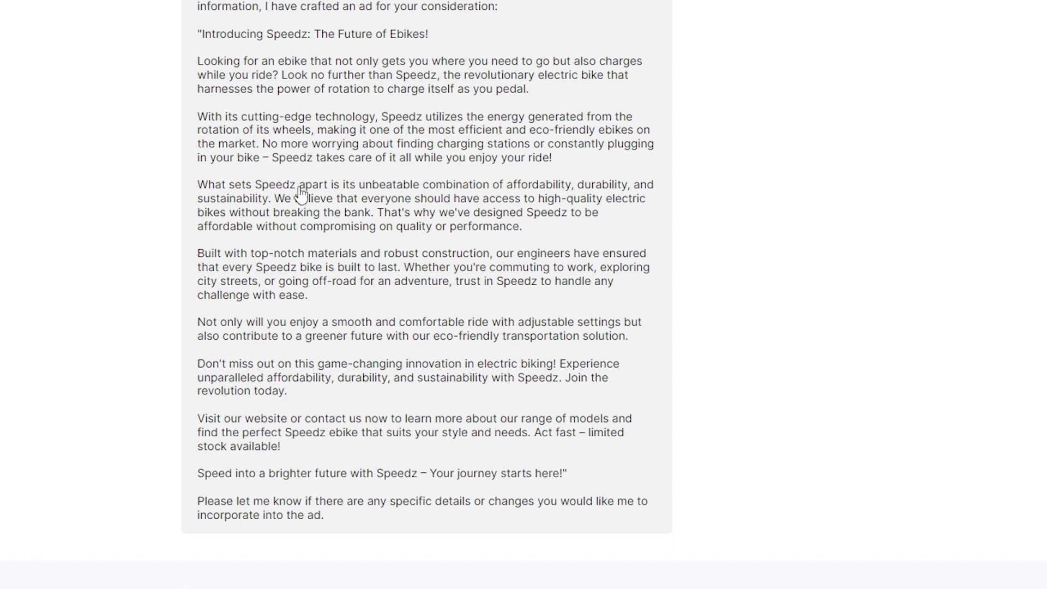
scroll(671, 246, "up", 4)
scroll(687, 319, "up", 10)
scroll(628, 338, "down", 10)
scroll(599, 349, "down", 3)
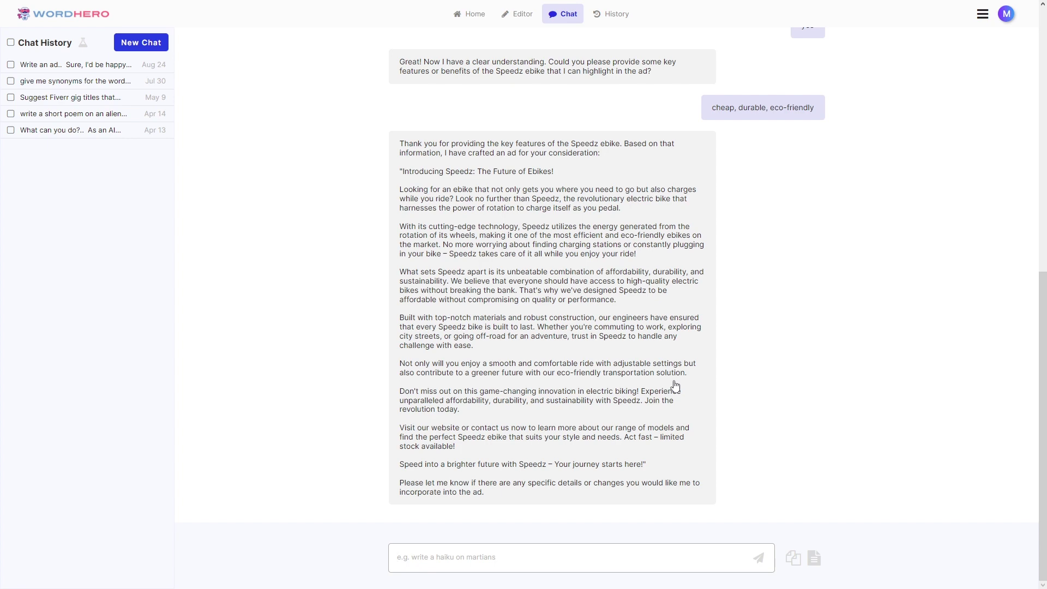
Step: Scroll up and down through the Speedz ad conversation
scroll(675, 387, "up", 1)
scroll(682, 404, "up", 8)
scroll(691, 423, "down", 8)
scroll(690, 425, "down", 1)
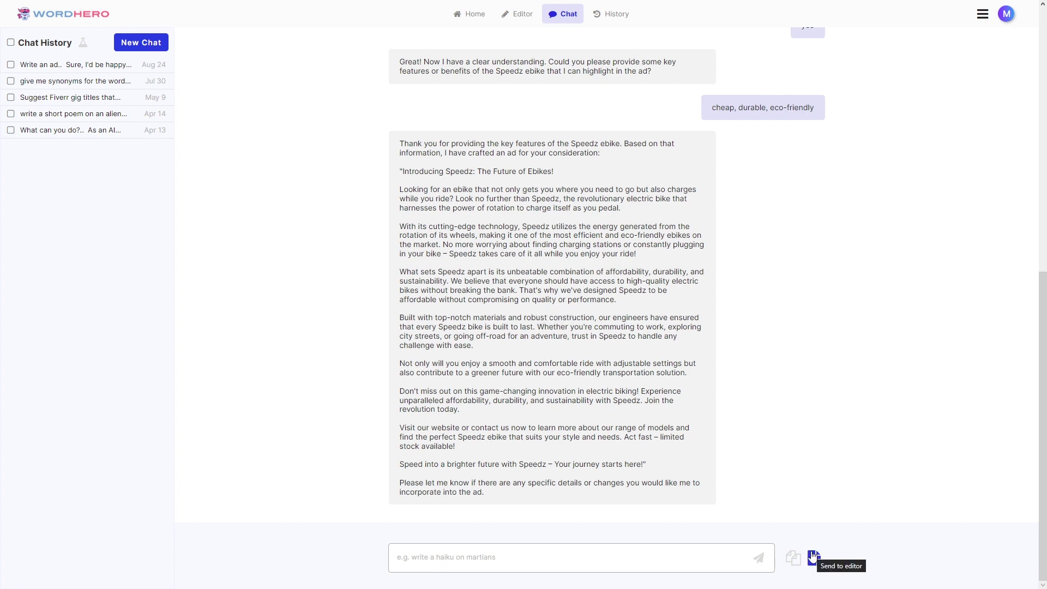
scroll(698, 447, "up", 9)
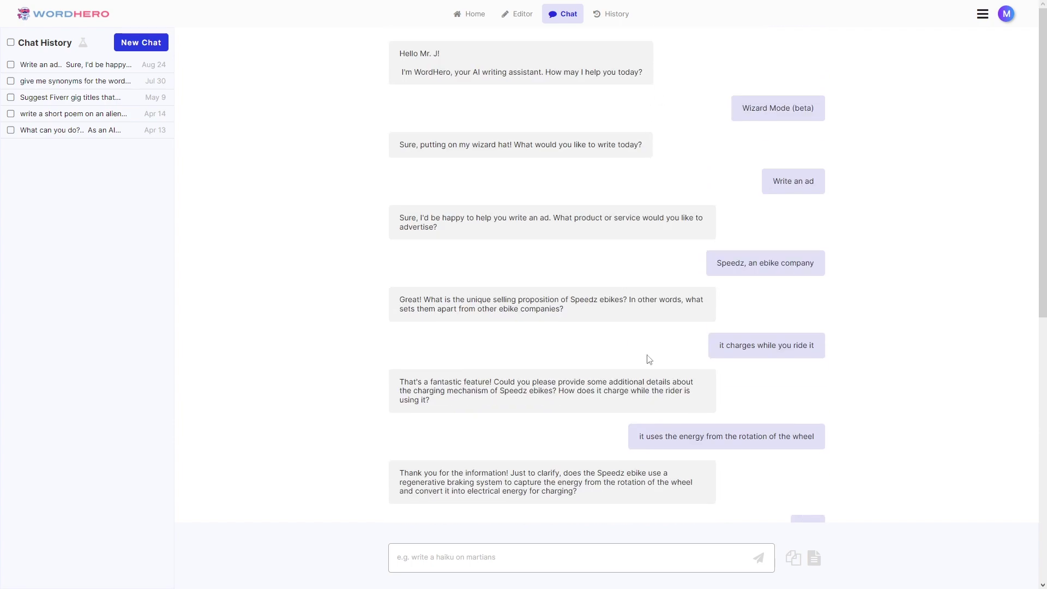
scroll(654, 396, "down", 5)
scroll(818, 327, "down", 5)
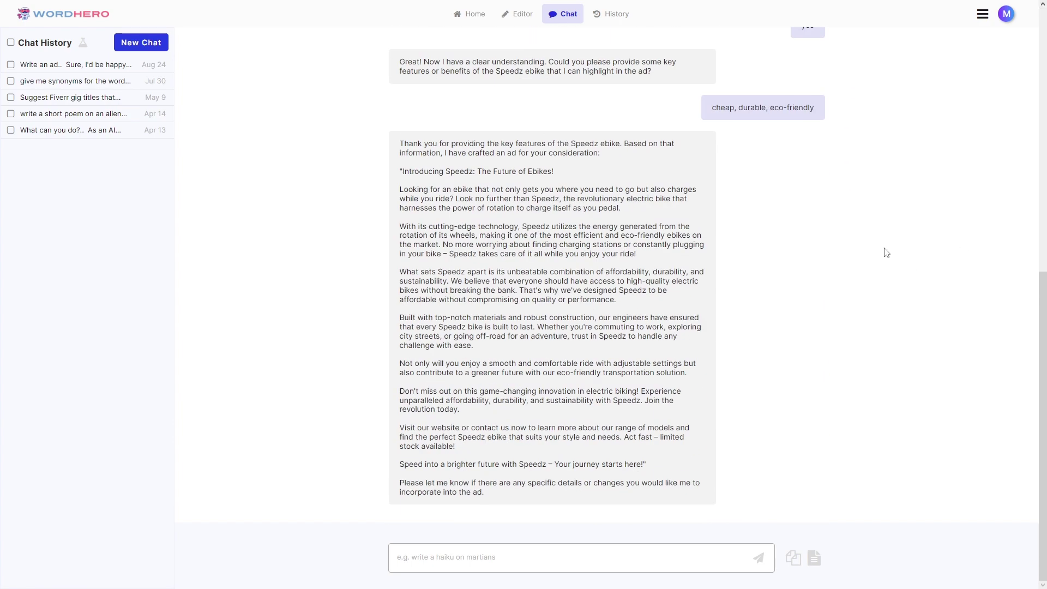
scroll(818, 382, "up", 10)
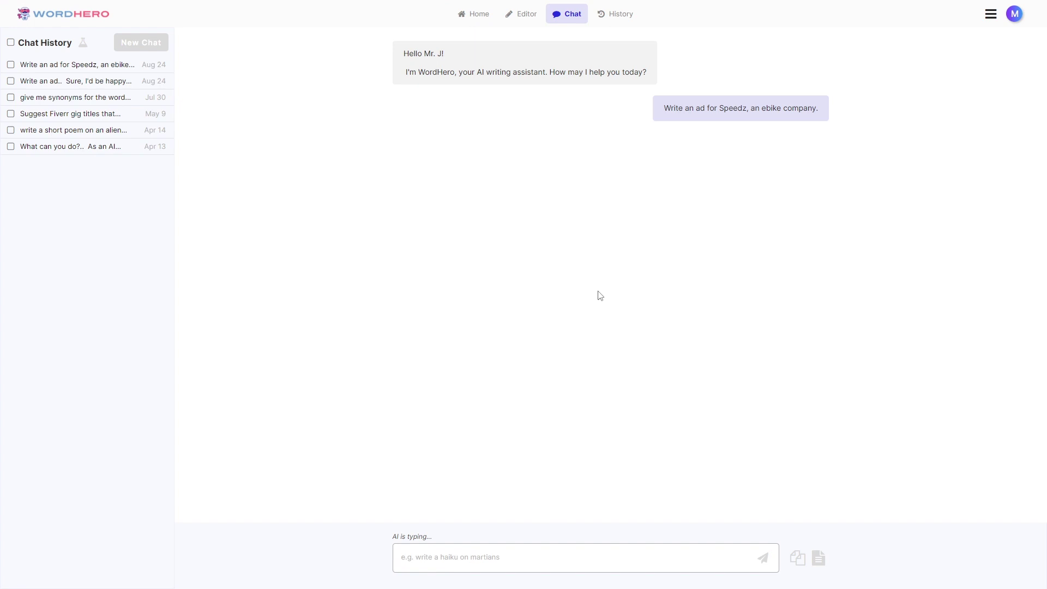
Step: Scroll through the direct-prompt ad to read its eight reasons to choose Speedz
scroll(585, 375, "up", 3)
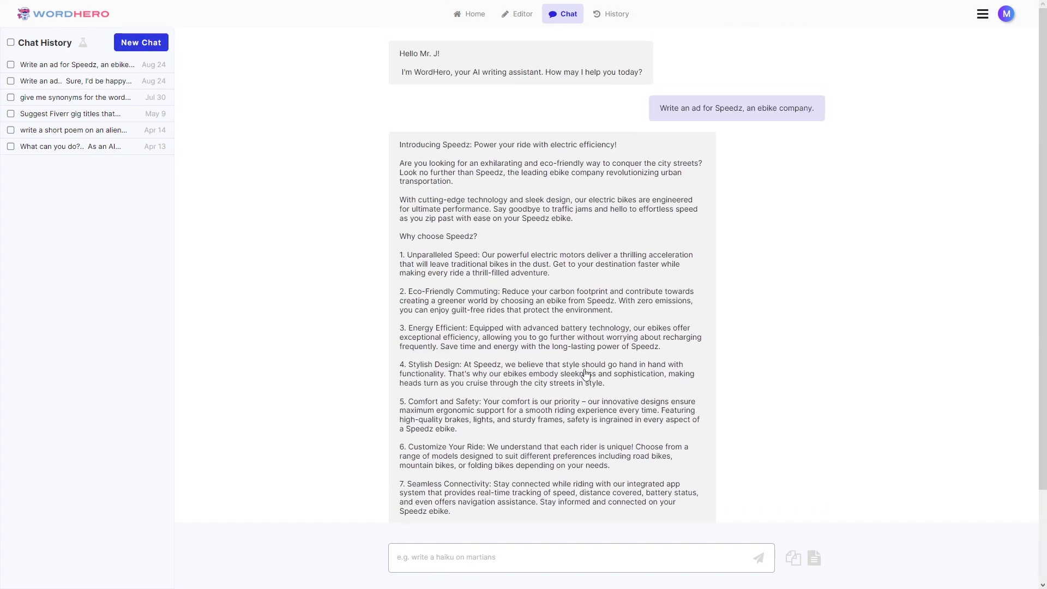
scroll(584, 375, "down", 1)
scroll(571, 345, "down", 1)
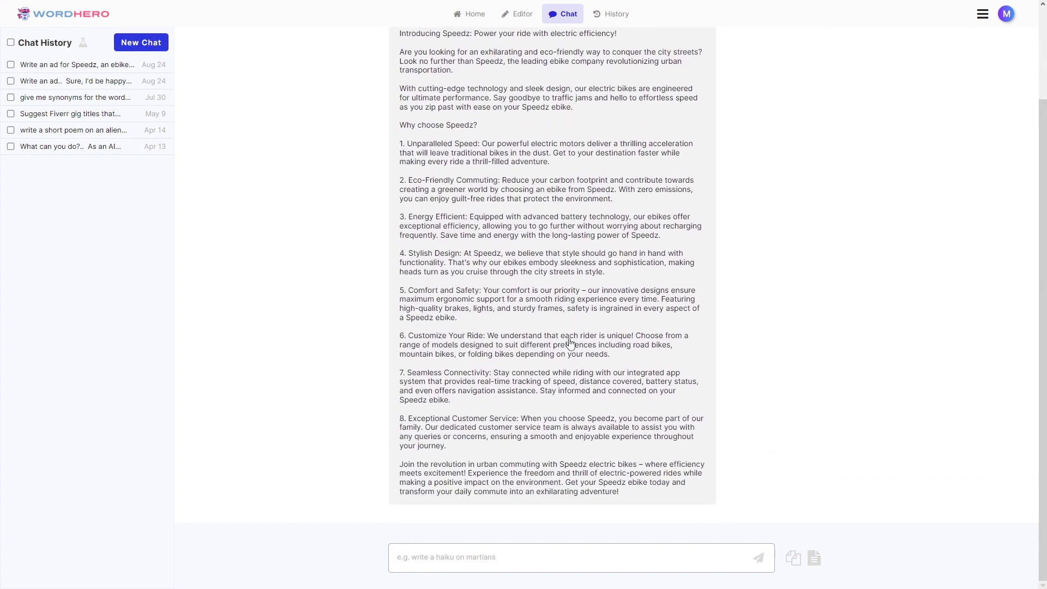
scroll(569, 342, "up", 2)
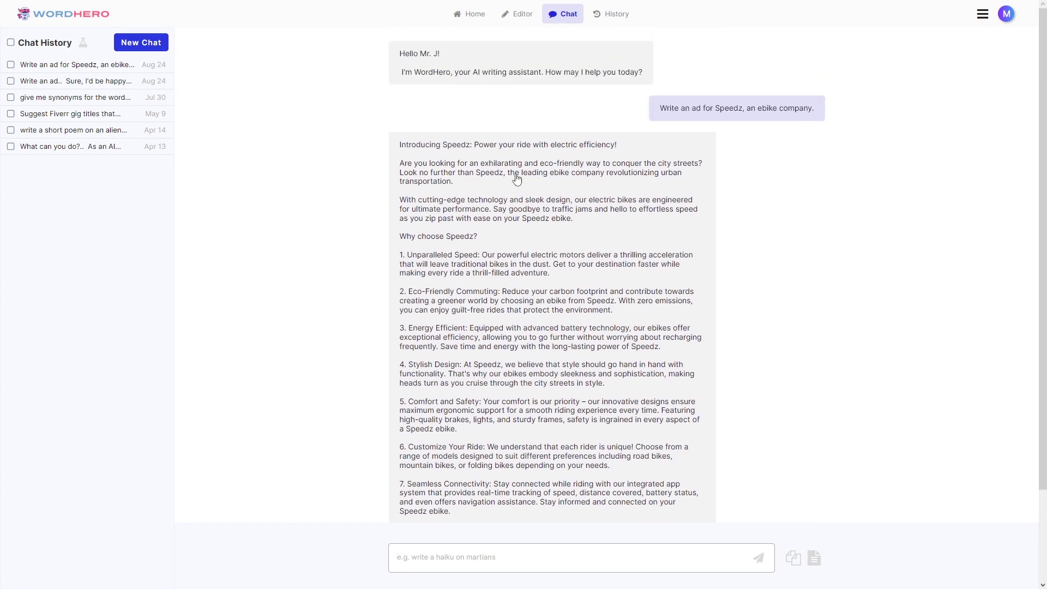
scroll(609, 317, "down", 2)
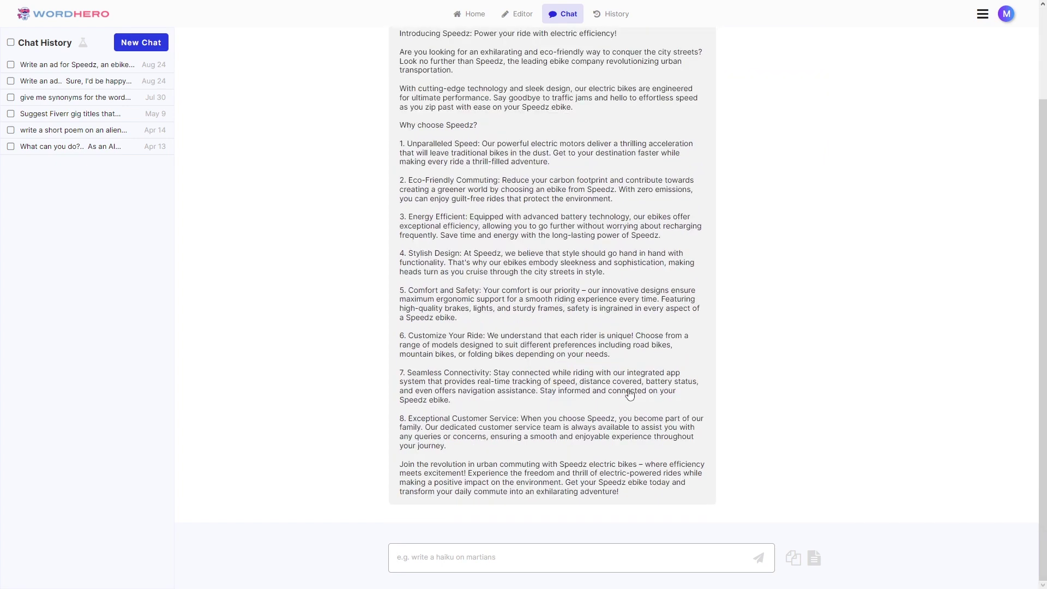
scroll(634, 395, "up", 2)
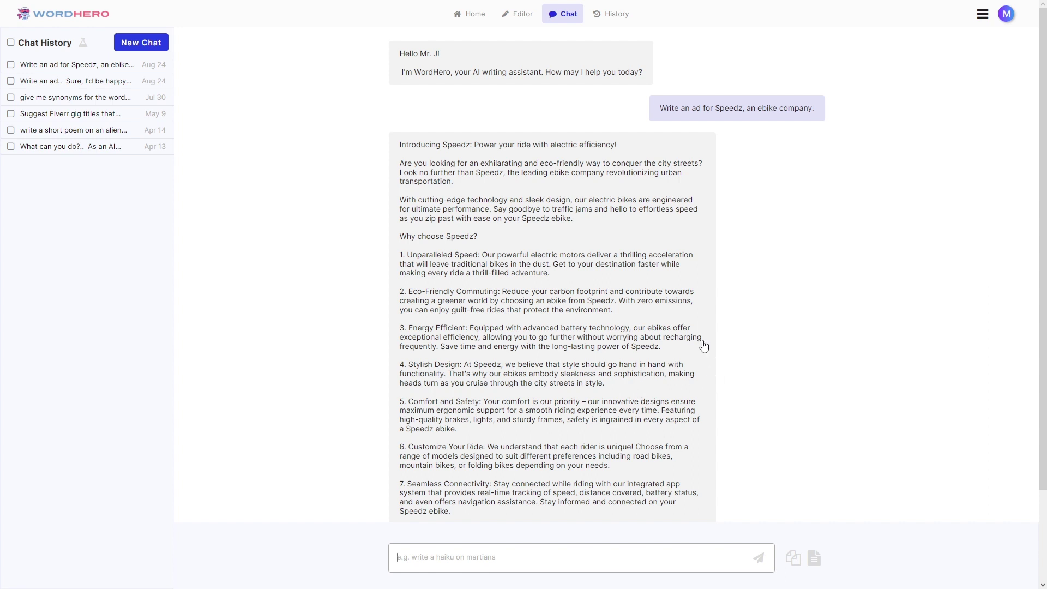
scroll(705, 349, "down", 2)
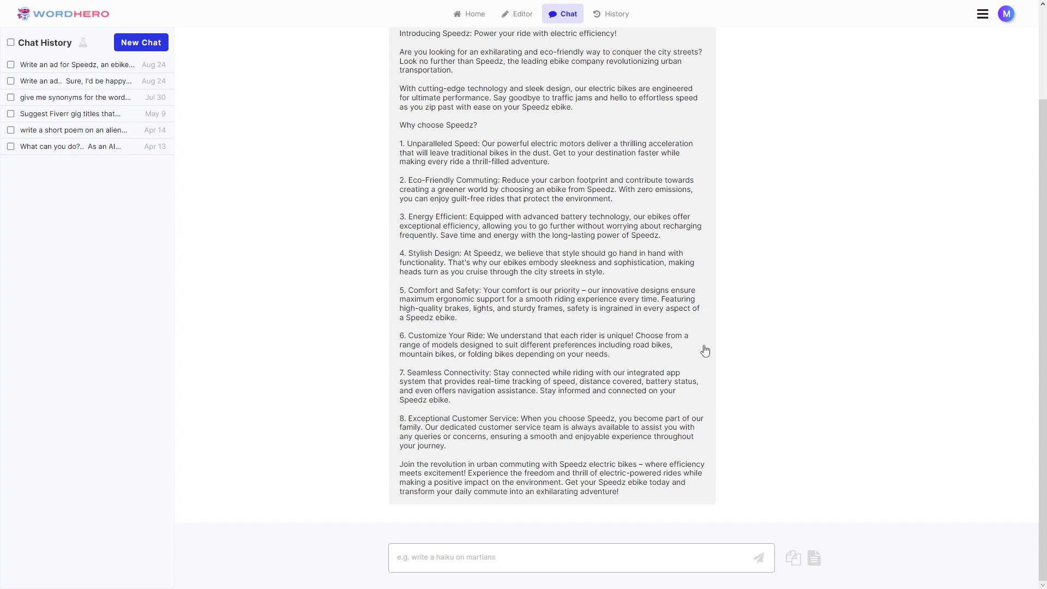
scroll(653, 341, "up", 2)
scroll(653, 341, "up", 1)
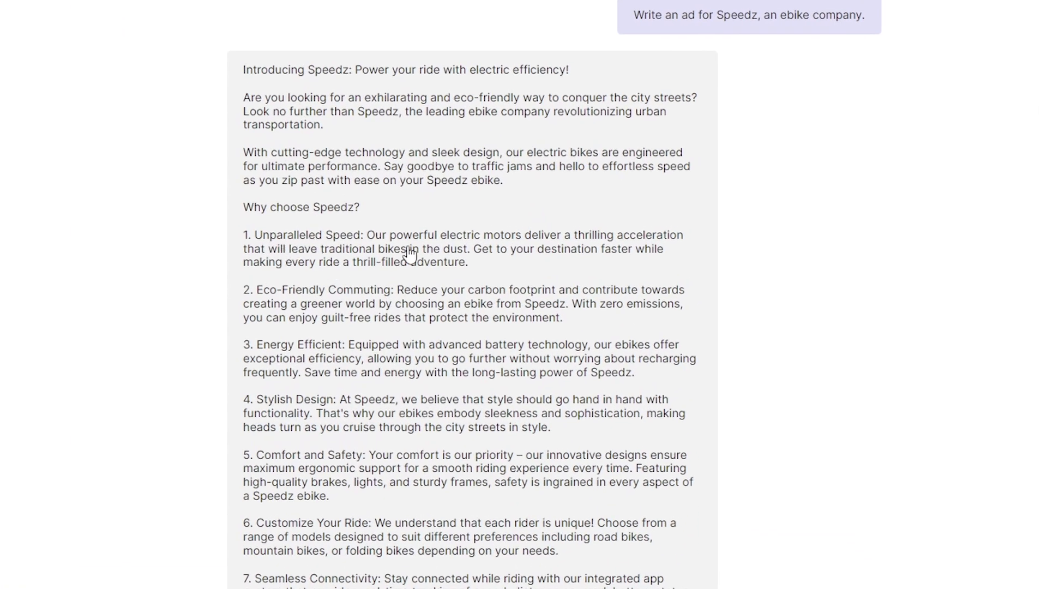
scroll(406, 330, "down", 3)
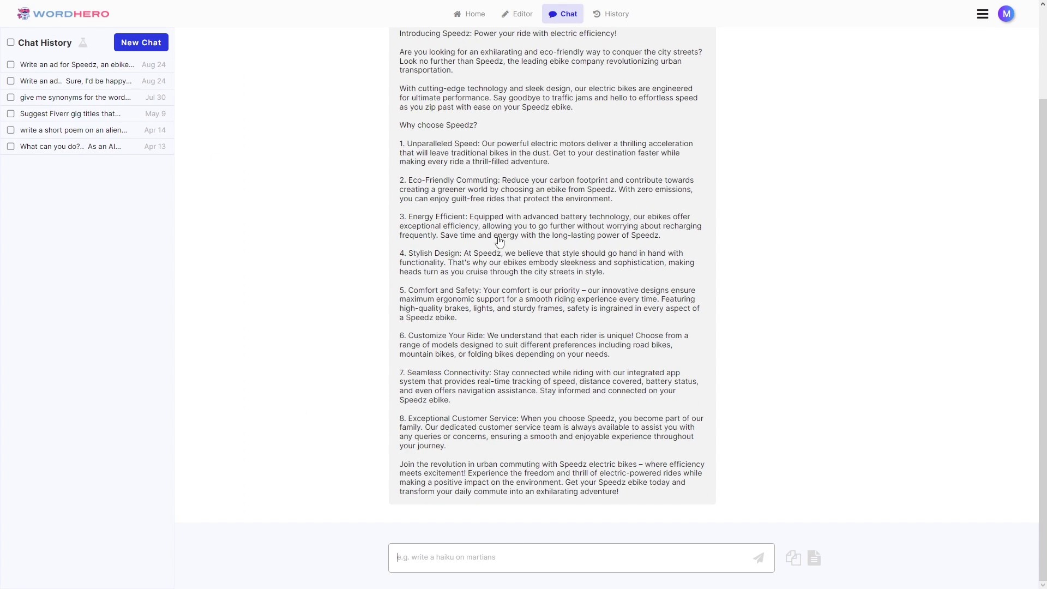
scroll(307, 113, "up", 2)
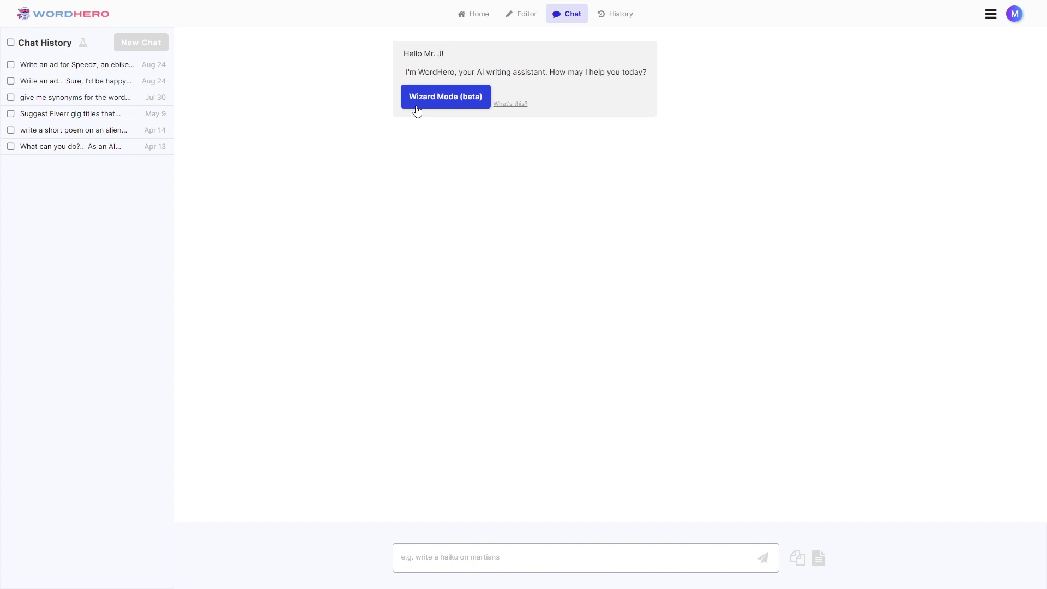
Step: Trigger Wizard Mode in the new chat, then go to the Home page of writing tools
left_click(417, 109)
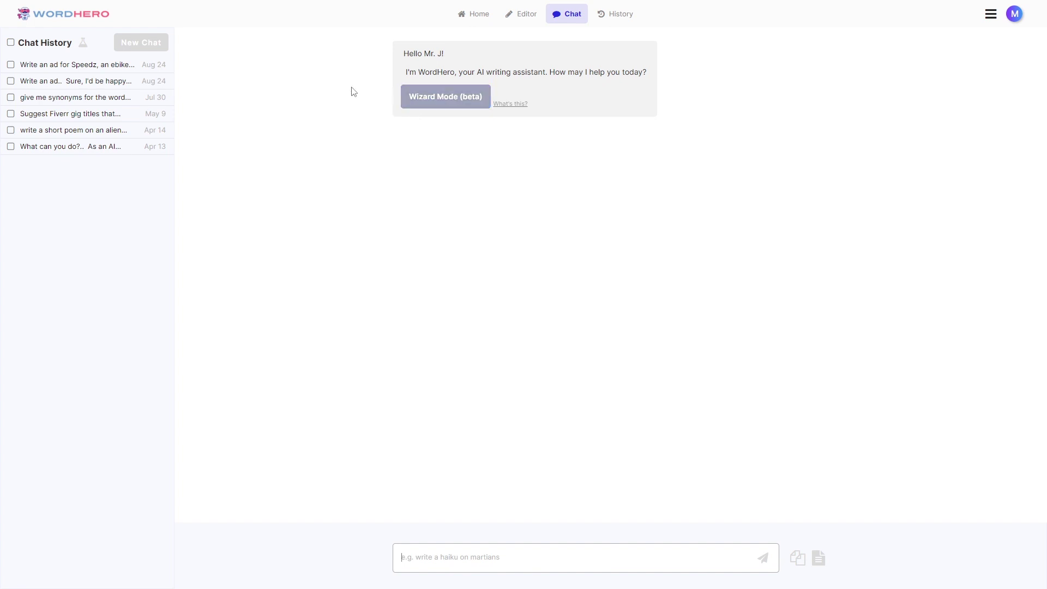
left_click(90, 22)
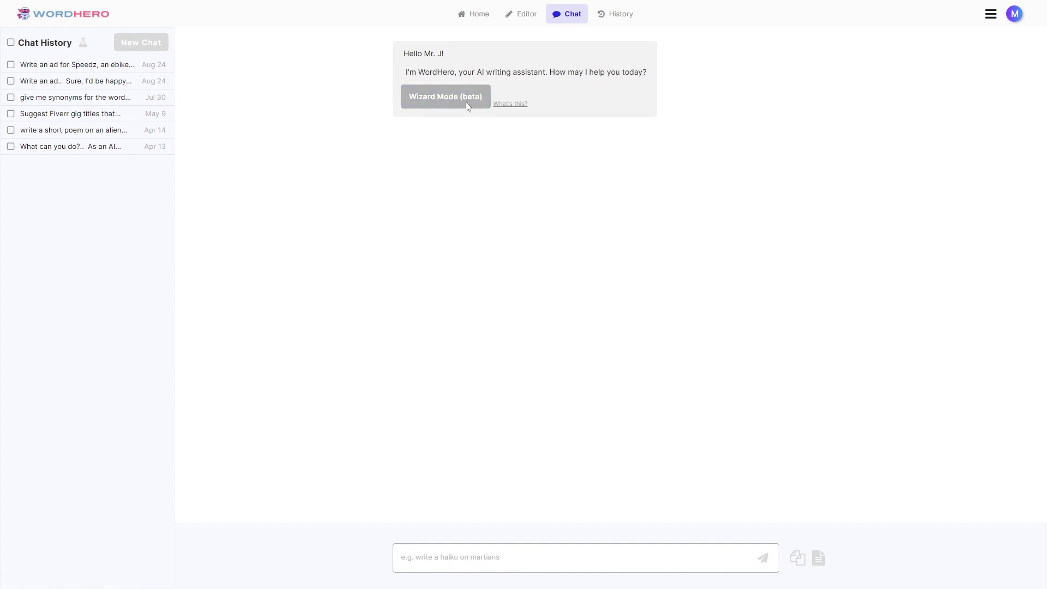